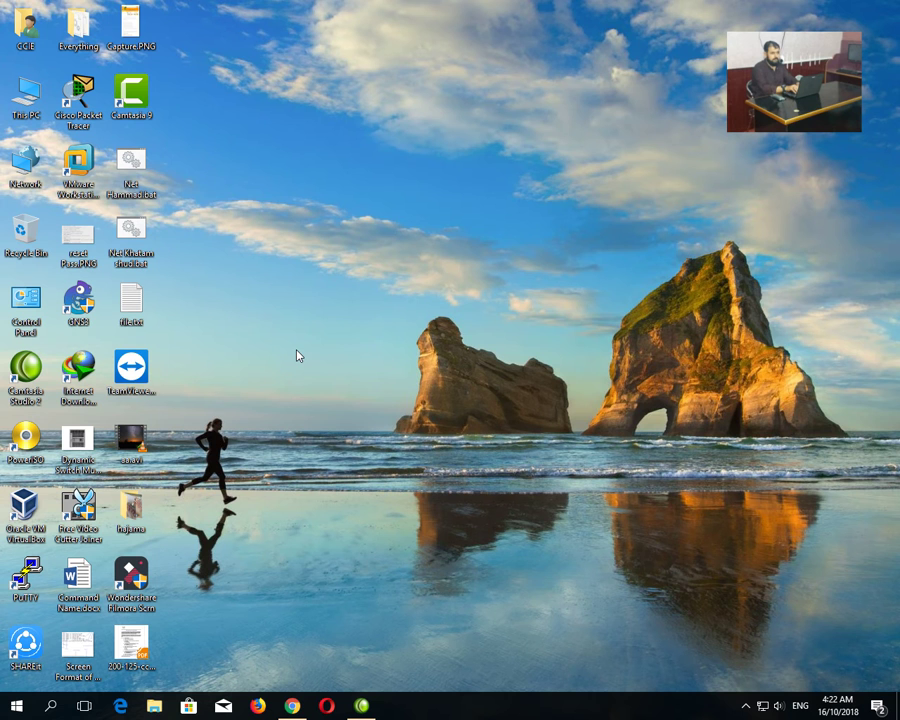
{"action": "right_click", "coordinate": [244, 310]}
{"action": "left_click", "coordinate": [282, 350]}
{"action": "right_click", "coordinate": [231, 295]}
{"action": "mouse_move", "coordinate": [242, 318]}
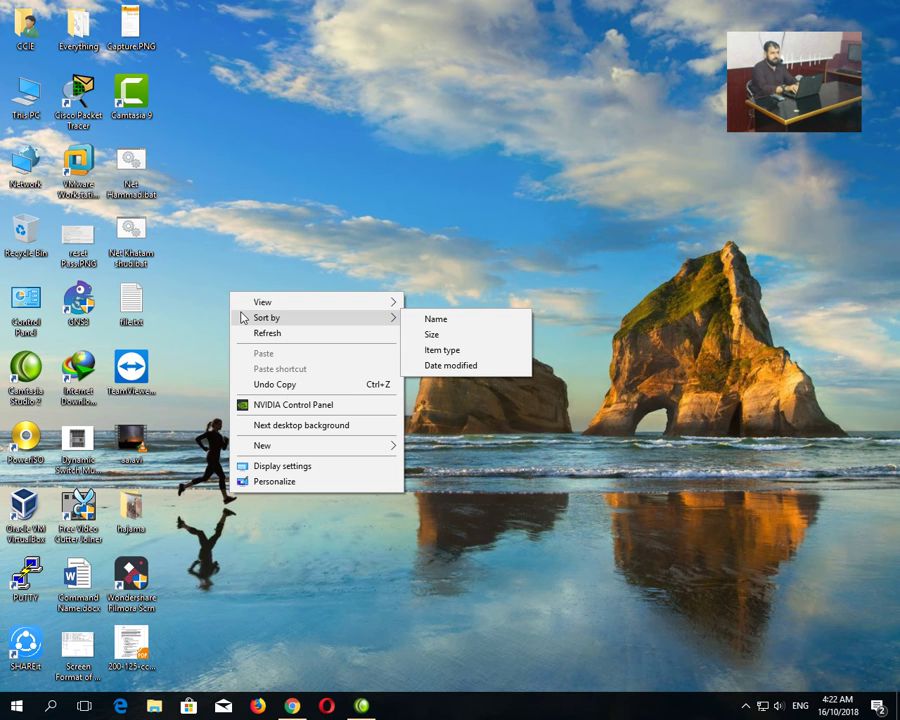
{"action": "left_click", "coordinate": [231, 155]}
{"action": "right_click", "coordinate": [231, 155]}
{"action": "left_click", "coordinate": [254, 192]}
{"action": "right_click", "coordinate": [261, 174]}
{"action": "left_click", "coordinate": [278, 204]}
{"action": "right_click", "coordinate": [283, 188]}
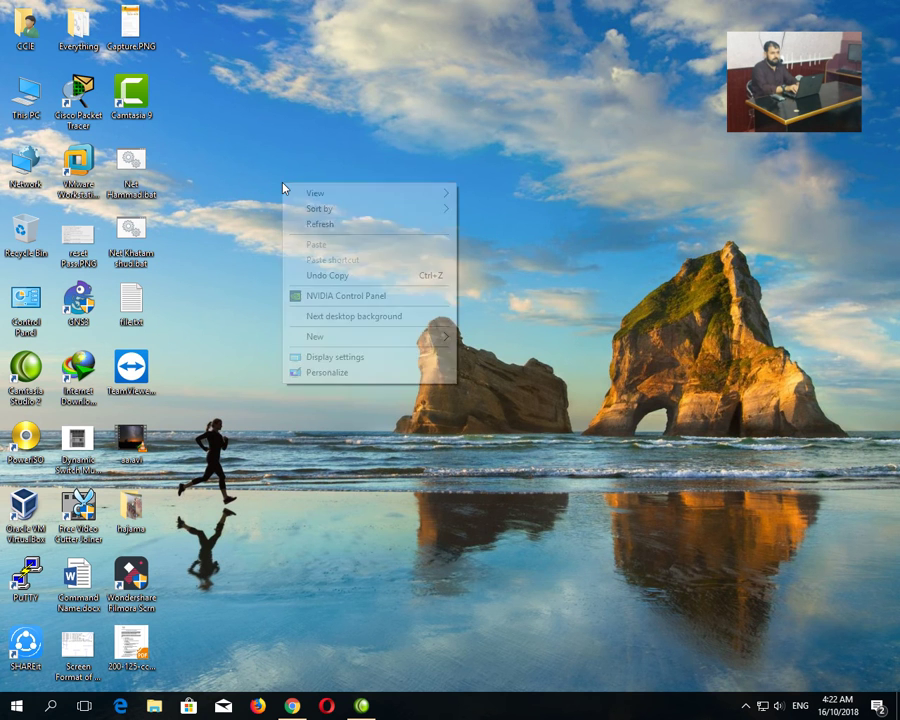
{"action": "left_click", "coordinate": [316, 217]}
{"action": "right_click", "coordinate": [277, 177]}
{"action": "left_click", "coordinate": [300, 216]}
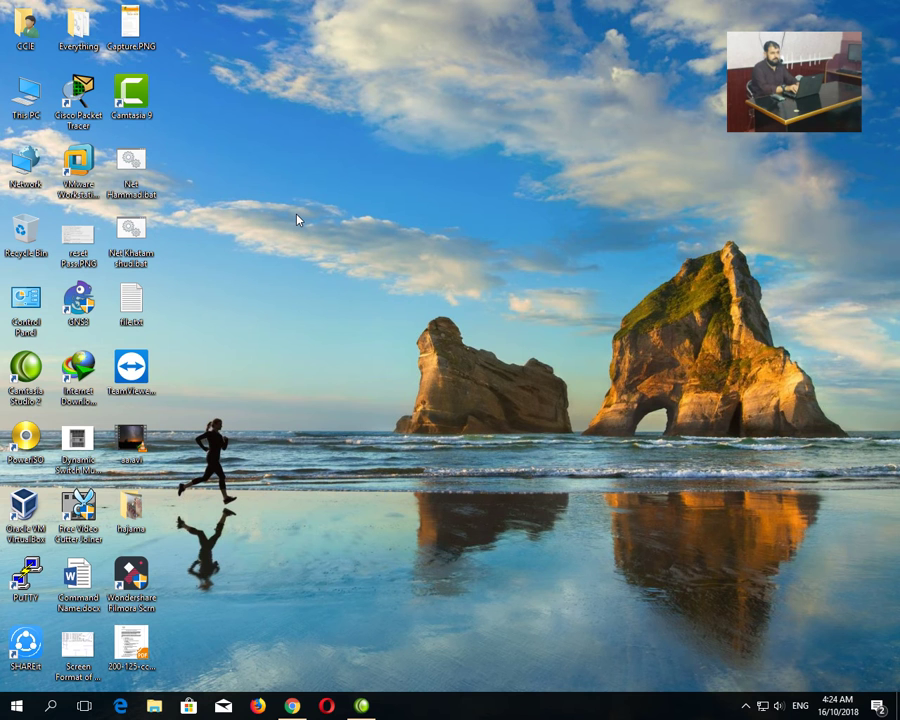
Switch to Chrome, go to google.com and search for images of "286 computer"
{"action": "left_click", "coordinate": [291, 706]}
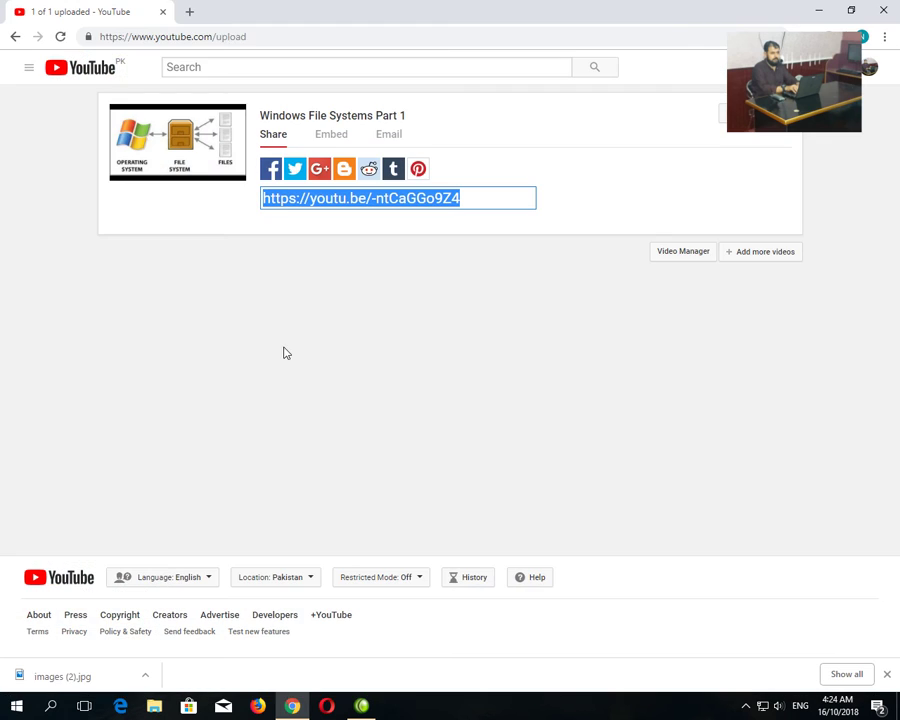
{"action": "left_click", "coordinate": [234, 38]}
{"action": "type", "text": "google.com"}
{"action": "key", "text": "Return"}
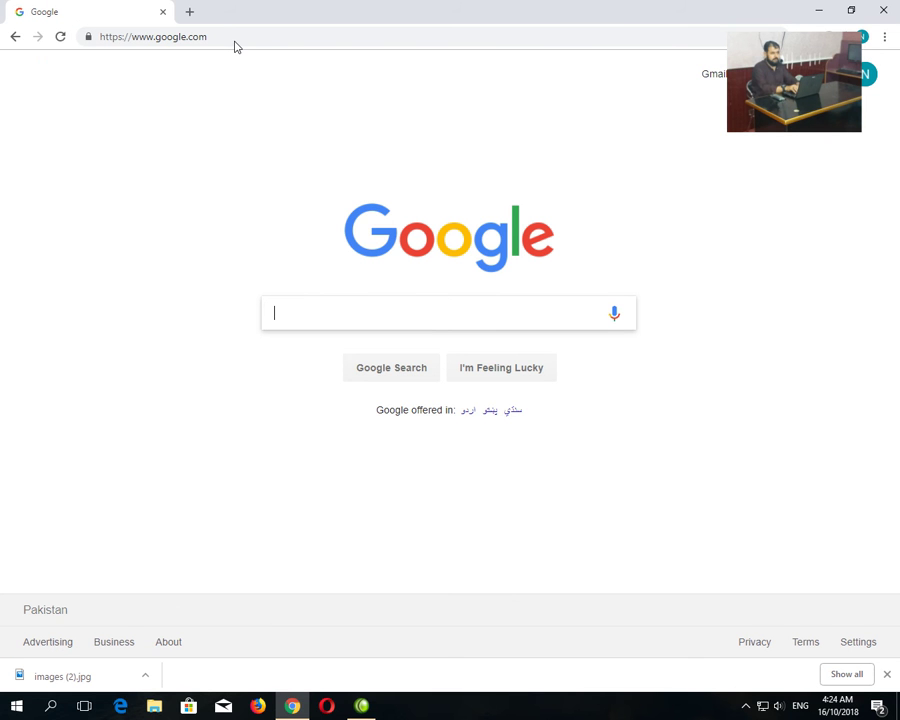
{"action": "type", "text": "286 co"}
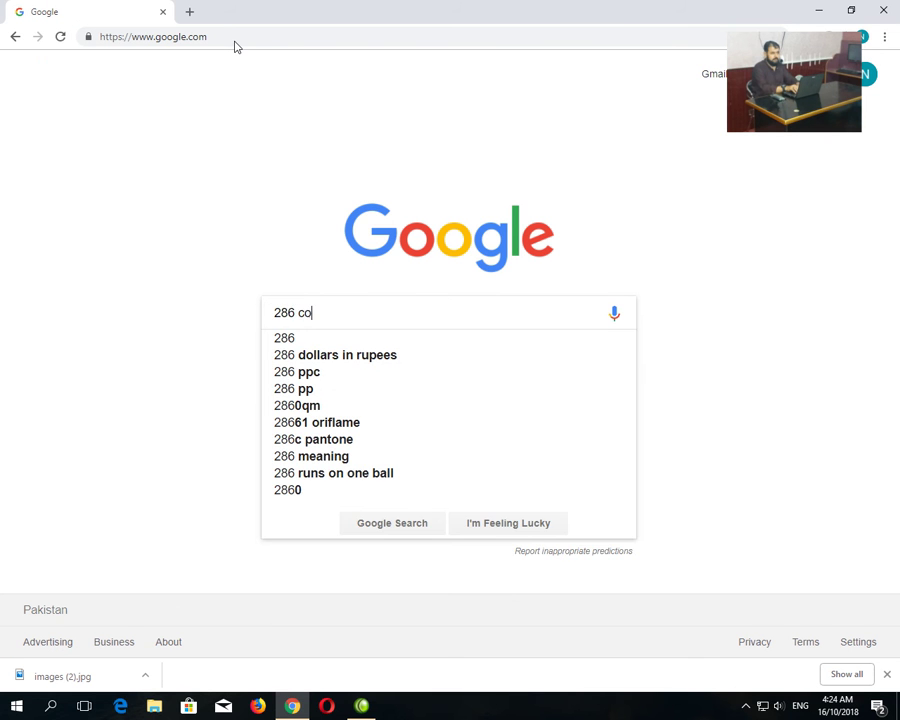
{"action": "type", "text": "mputer"}
{"action": "key", "text": "Return"}
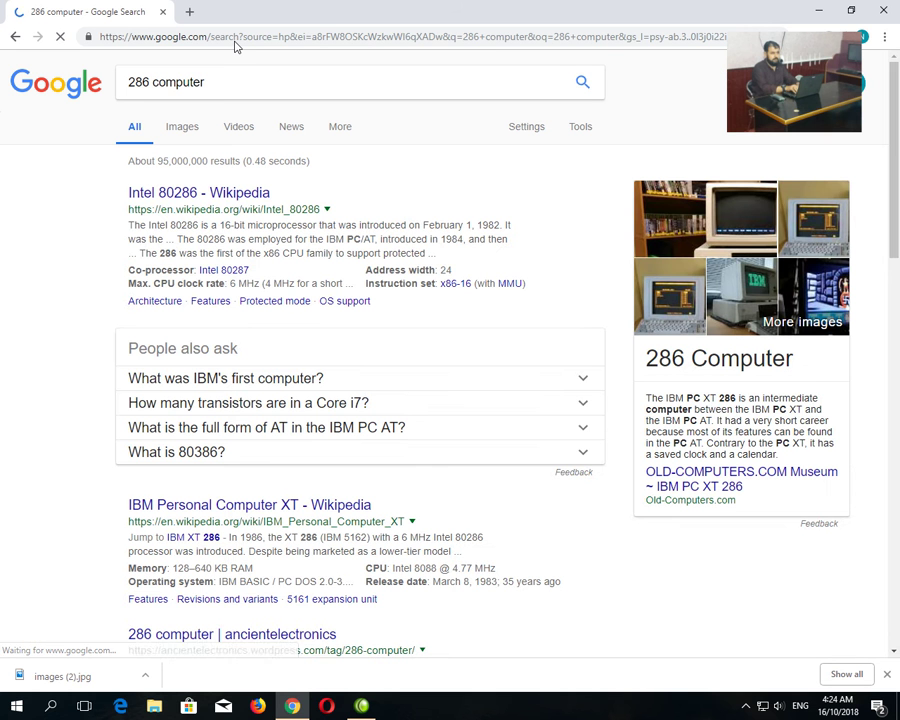
{"action": "left_click", "coordinate": [184, 127]}
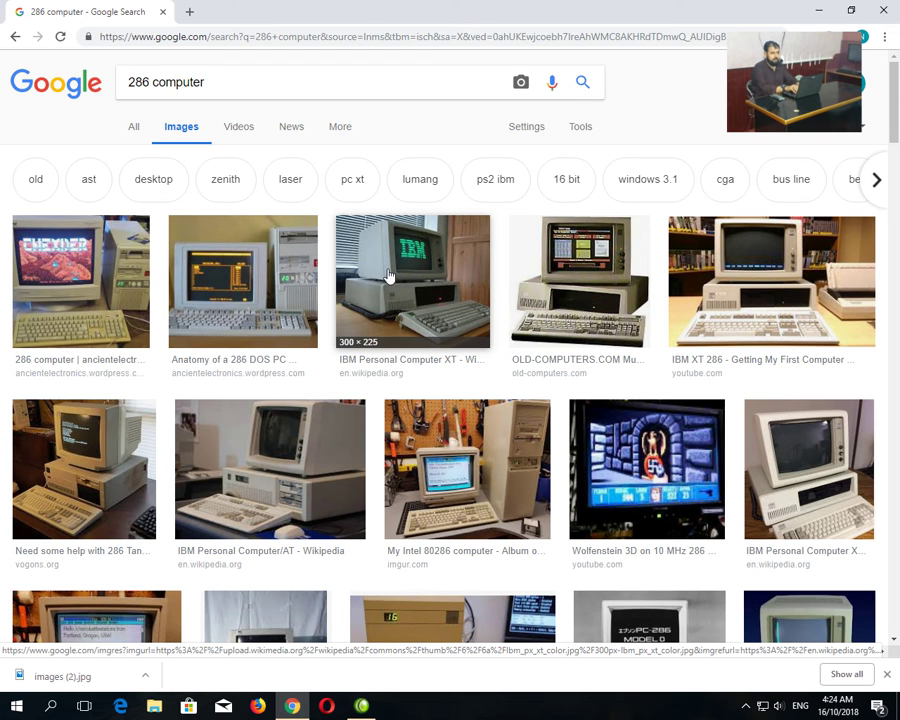
Change the image search to "386 computer"
{"action": "left_click_drag", "start_coordinate": [136, 82], "coordinate": [128, 82]}
{"action": "type", "text": "3"}
{"action": "key", "text": "Return"}
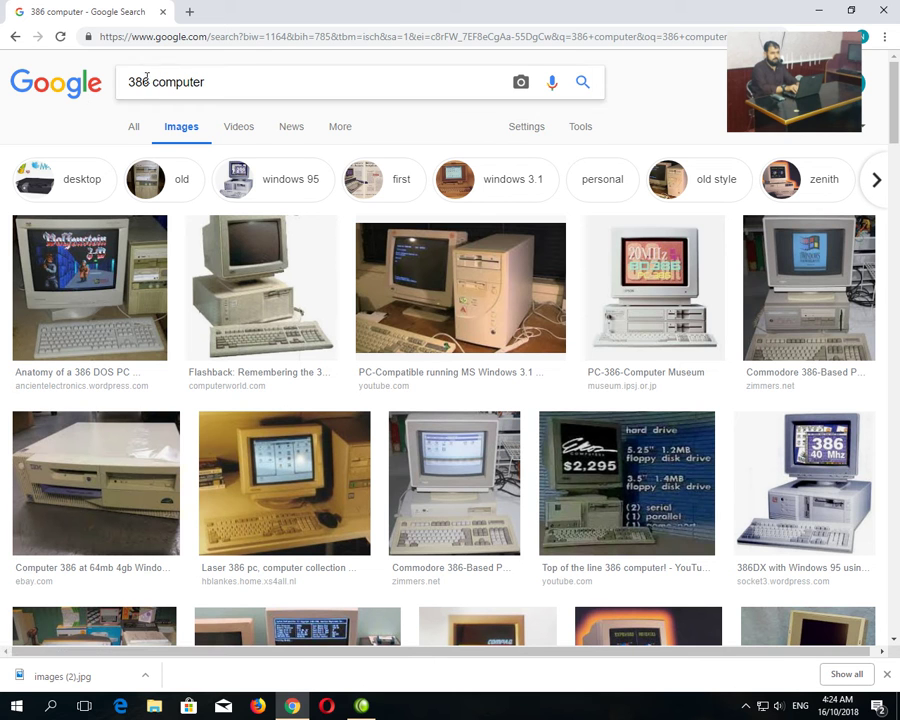
Change the image search to "486 computer", look over the pictures, and minimize the browser
{"action": "left_click", "coordinate": [129, 82]}
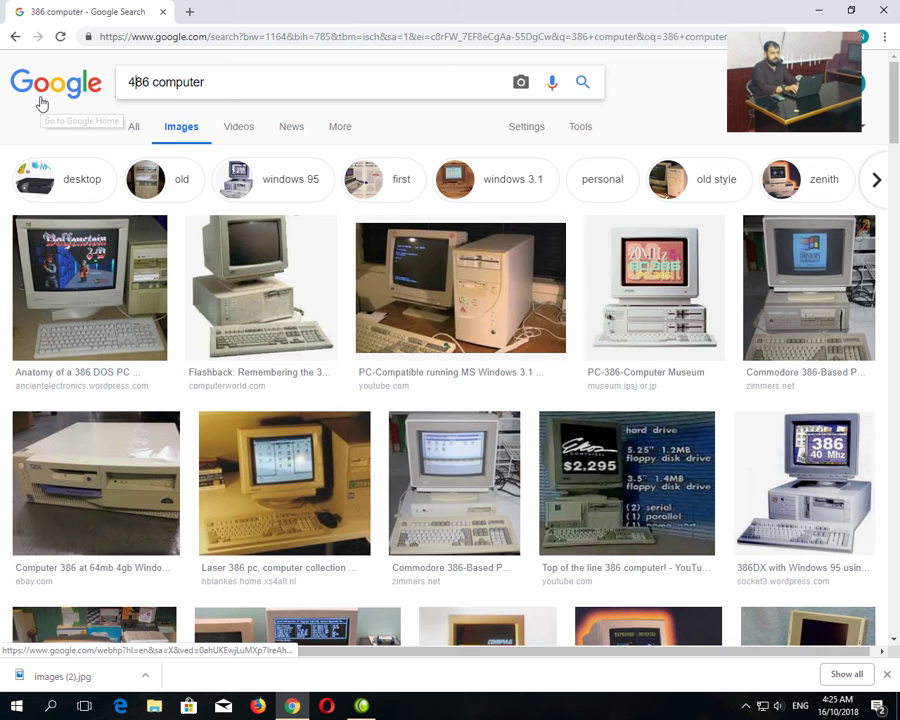
{"action": "type", "text": "4"}
{"action": "key", "text": "Return"}
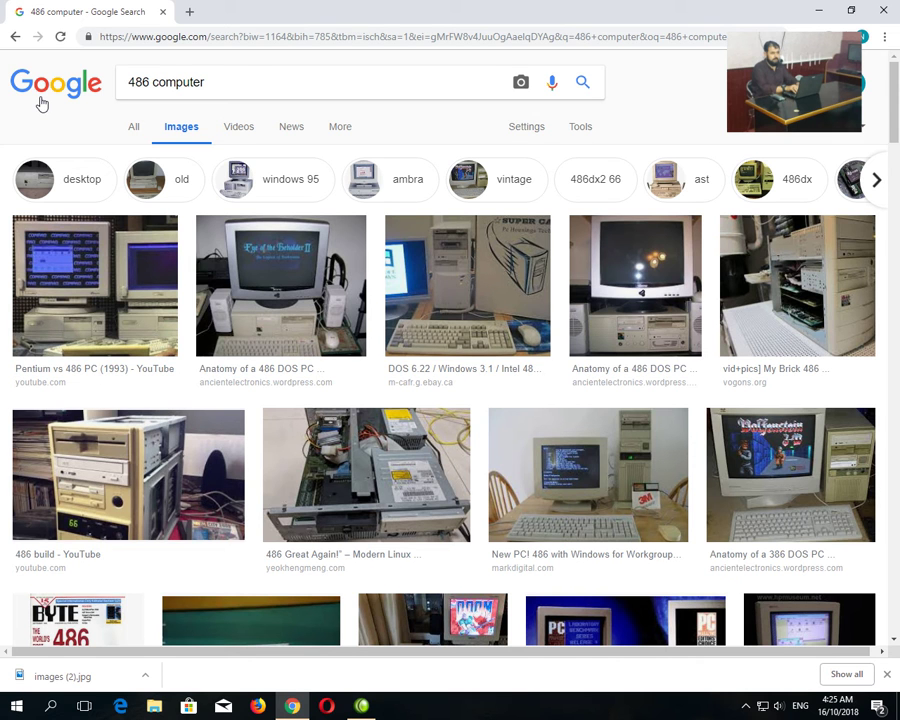
{"action": "triple_click", "coordinate": [222, 84]}
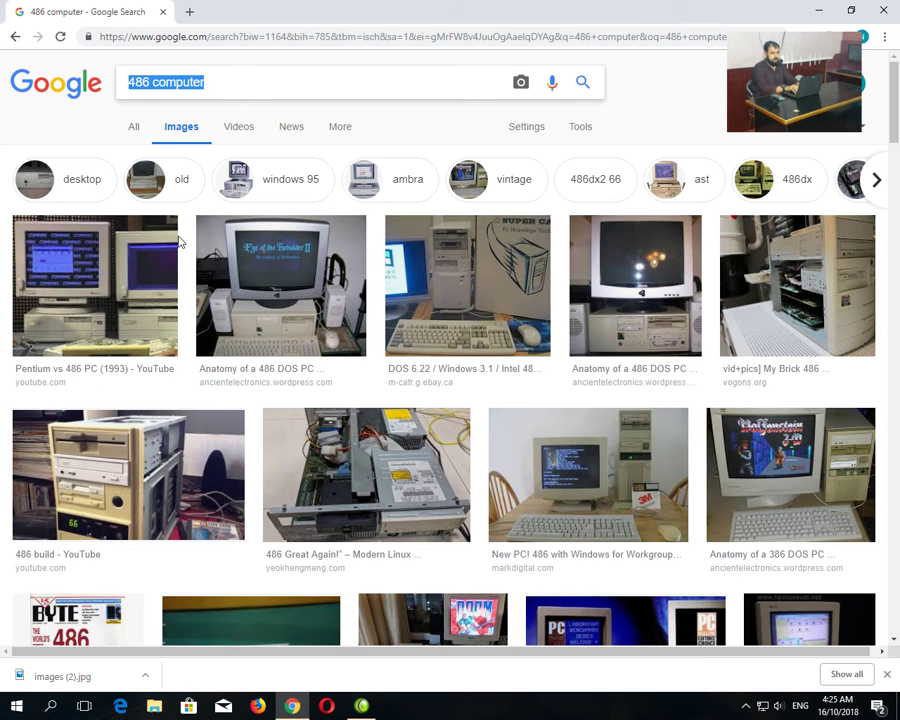
{"action": "left_click", "coordinate": [808, 8]}
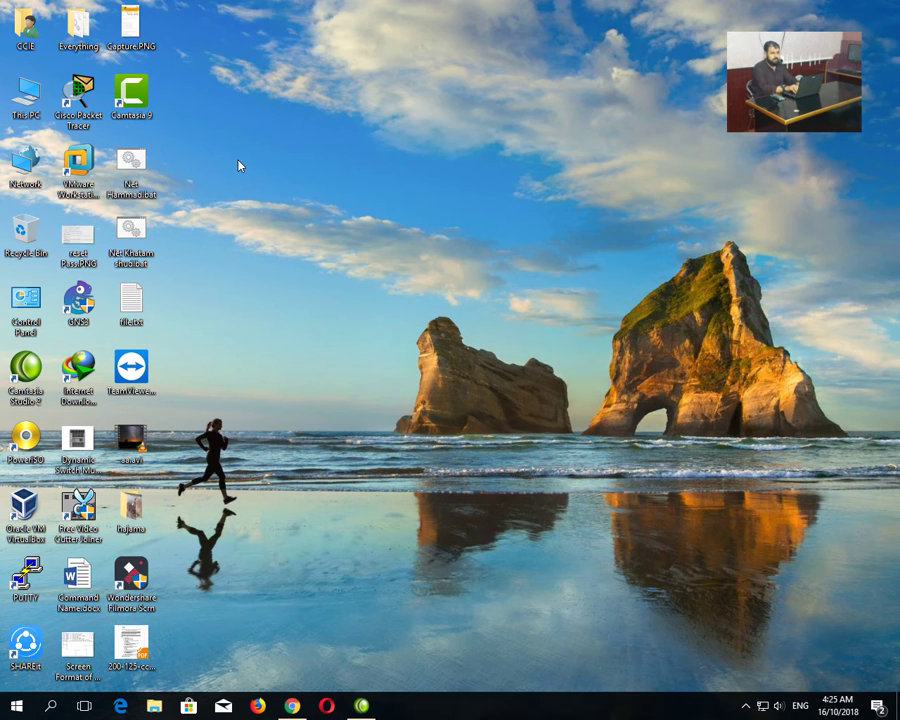
{"action": "right_click", "coordinate": [238, 158]}
{"action": "right_click", "coordinate": [243, 144]}
{"action": "left_click", "coordinate": [261, 179]}
{"action": "right_click", "coordinate": [252, 152]}
{"action": "left_click", "coordinate": [276, 189]}
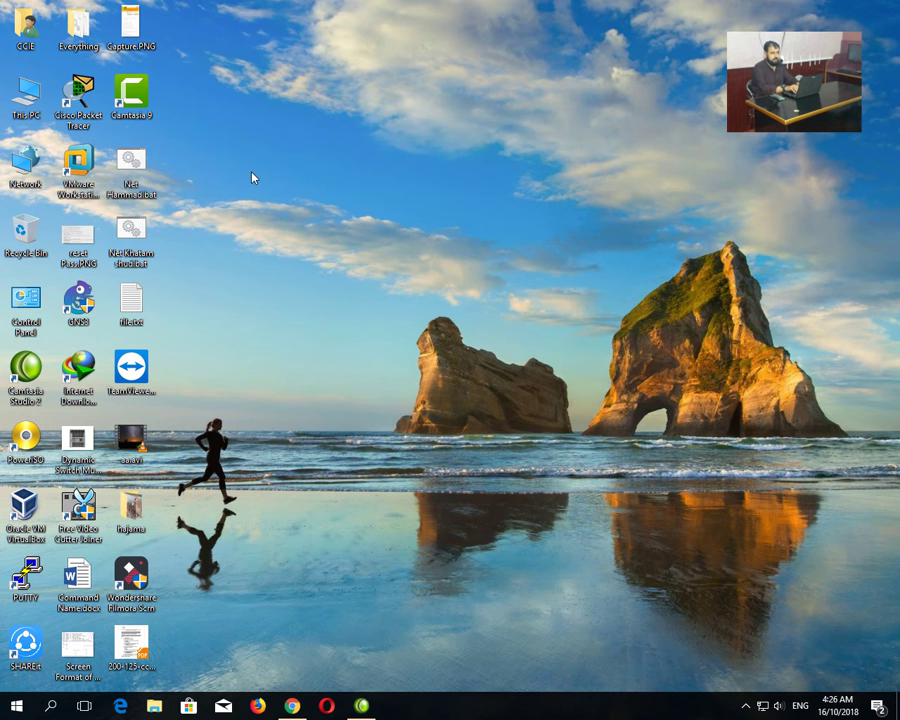
Open the properties of This PC, review the processor, memory and system type, and close the window
{"action": "right_click", "coordinate": [27, 103]}
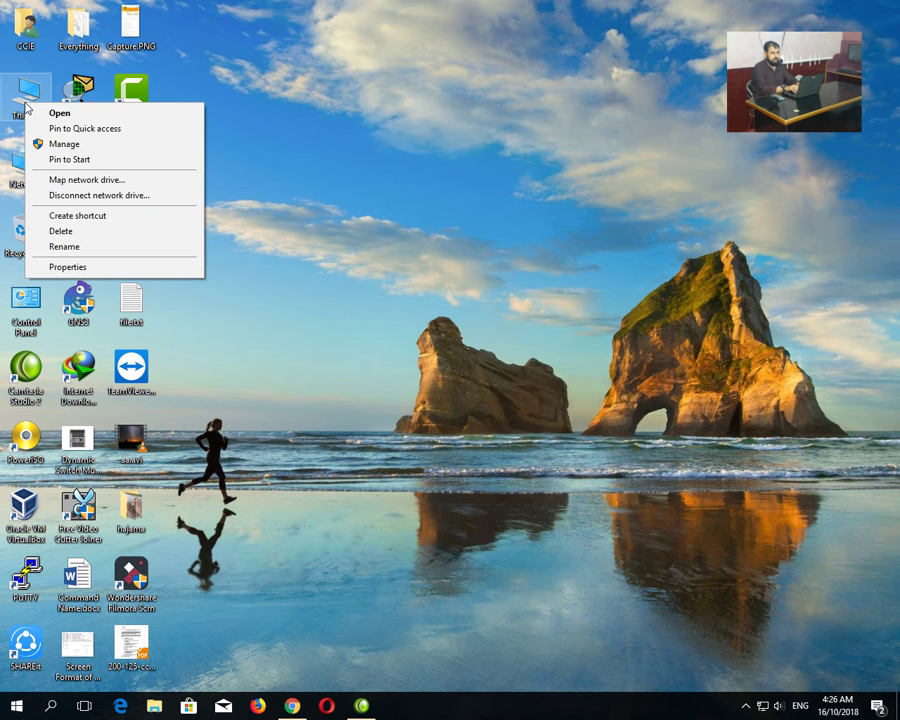
{"action": "left_click", "coordinate": [62, 263]}
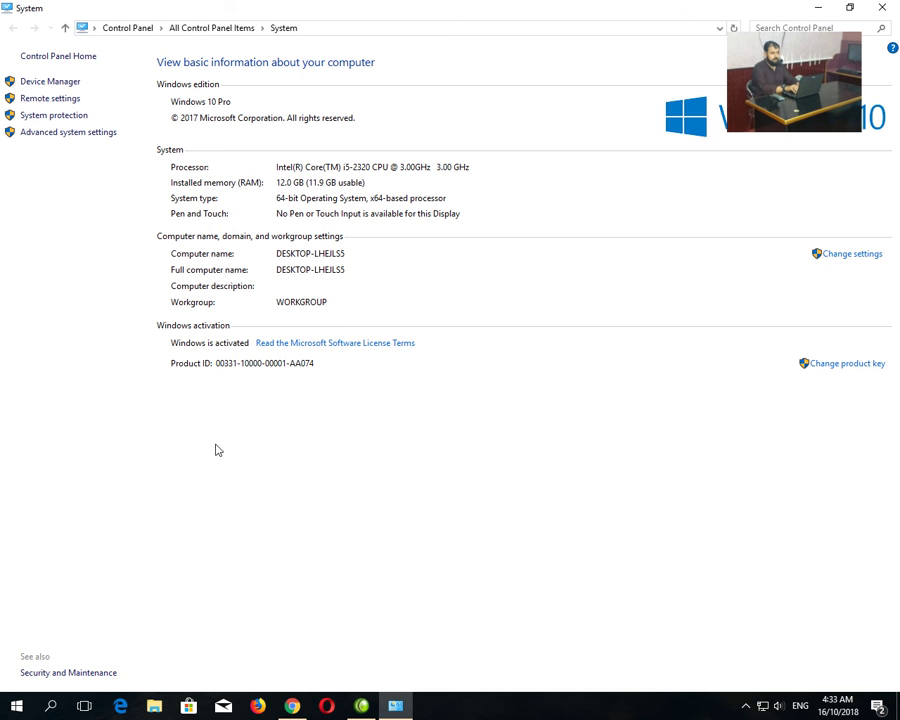
{"action": "left_click", "coordinate": [881, 6]}
{"action": "right_click", "coordinate": [249, 243]}
{"action": "left_click", "coordinate": [270, 284]}
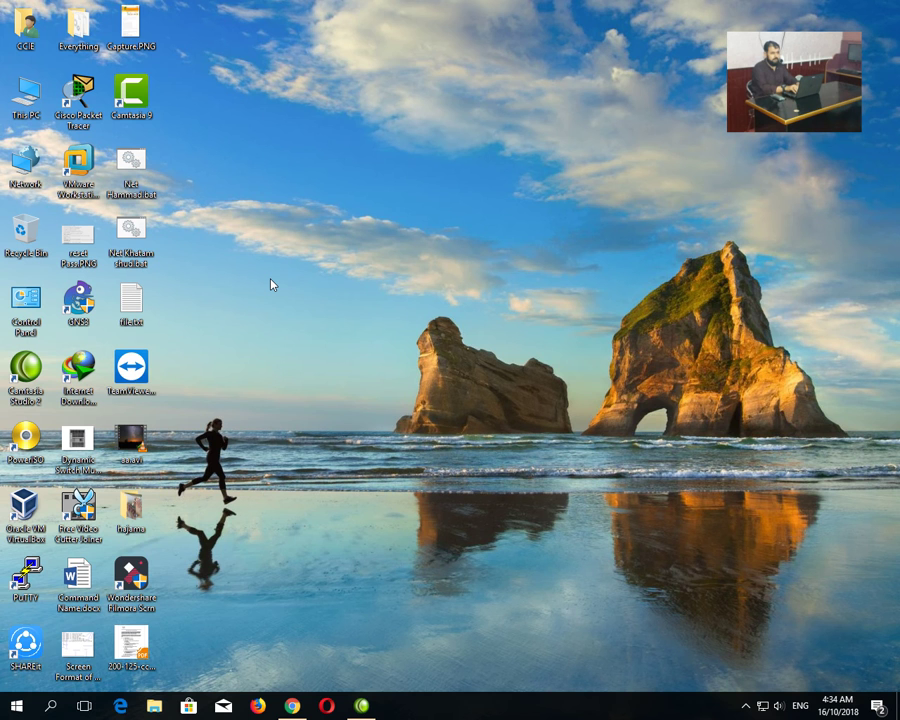
Run dxdiag, review the system details in the DirectX Diagnostic Tool, and exit it
{"action": "key", "text": "super+r"}
{"action": "type", "text": "dxdiag"}
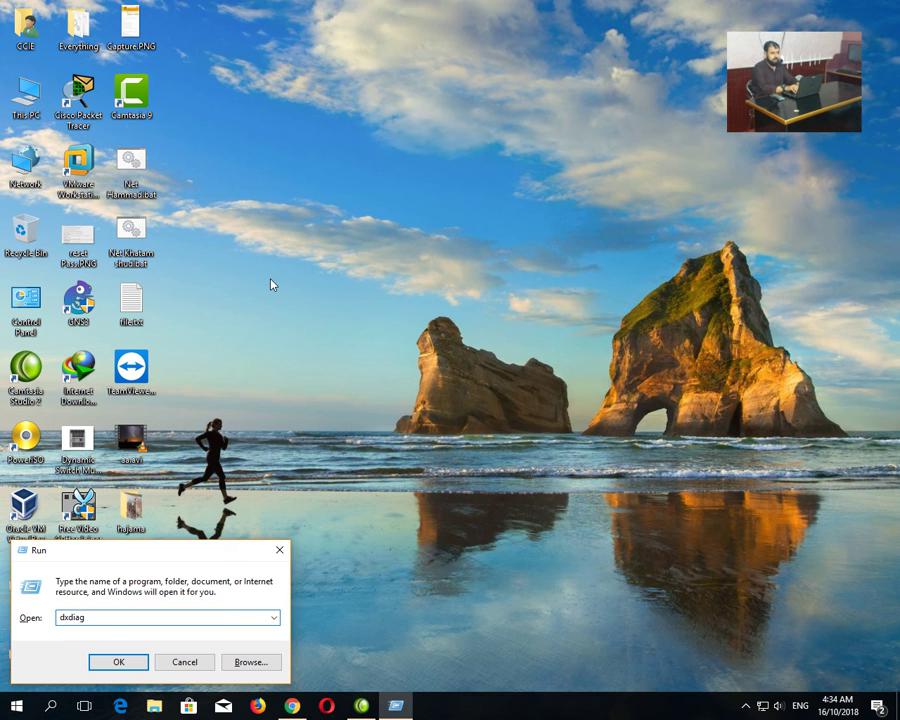
{"action": "key", "text": "Return"}
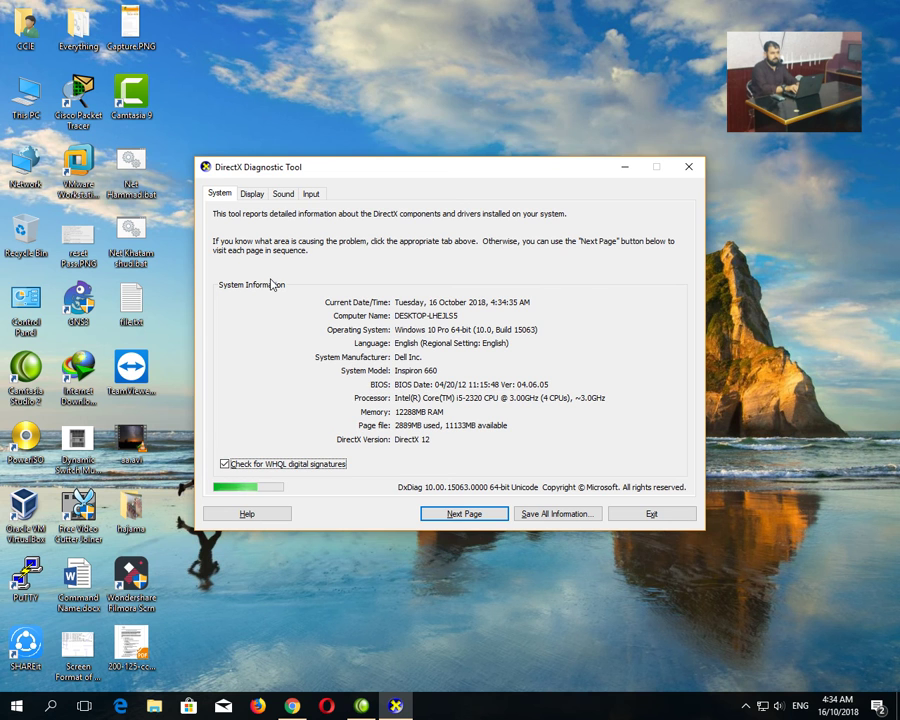
{"action": "left_click_drag", "start_coordinate": [285, 167], "coordinate": [240, 106]}
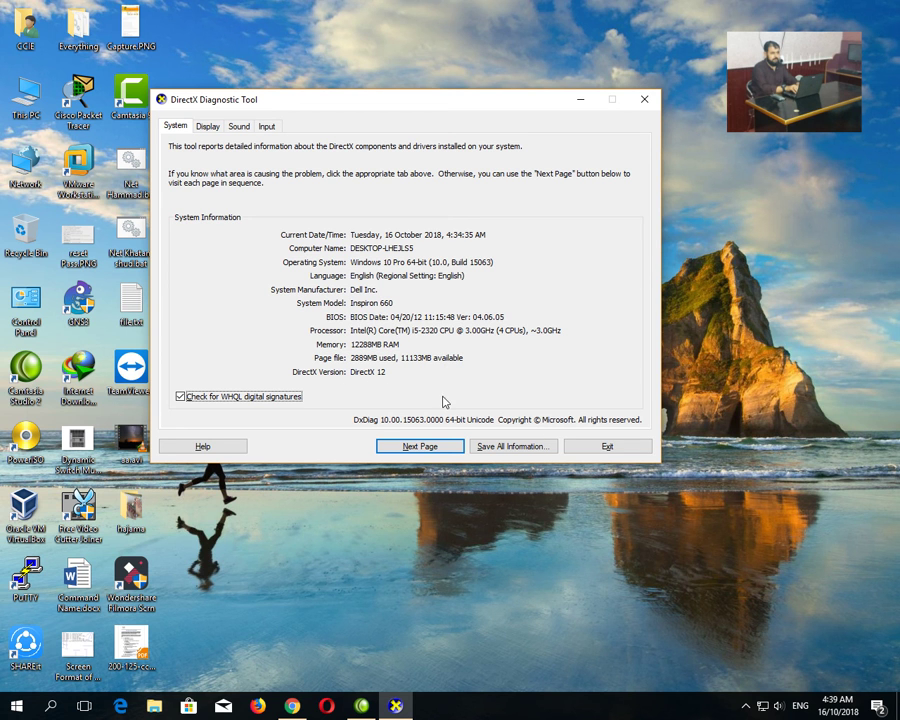
{"action": "left_click", "coordinate": [610, 448]}
{"action": "right_click", "coordinate": [300, 193]}
{"action": "left_click", "coordinate": [330, 227]}
{"action": "right_click", "coordinate": [330, 207]}
{"action": "left_click", "coordinate": [349, 245]}
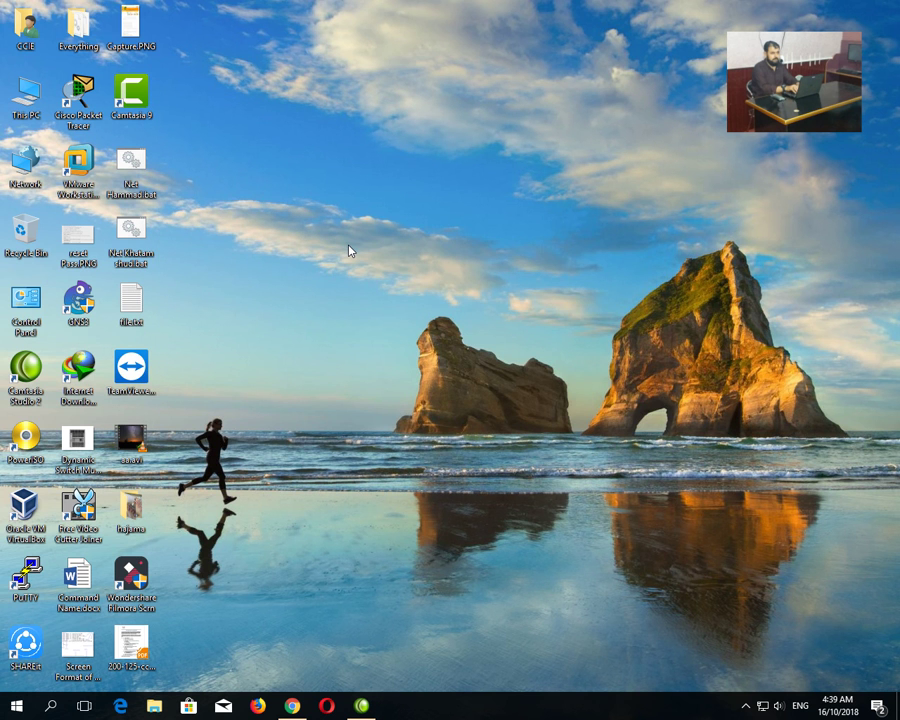
Search Windows for "system inf", open System Information, and maximize it to examine the system summary
{"action": "key", "text": "super"}
{"action": "type", "text": "system"}
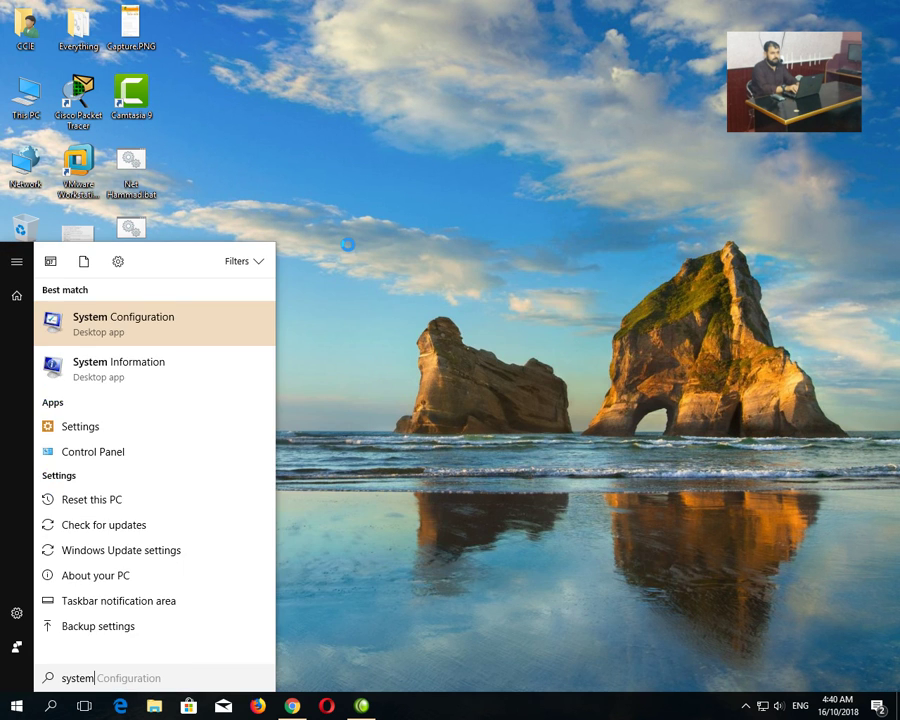
{"action": "type", "text": " inf"}
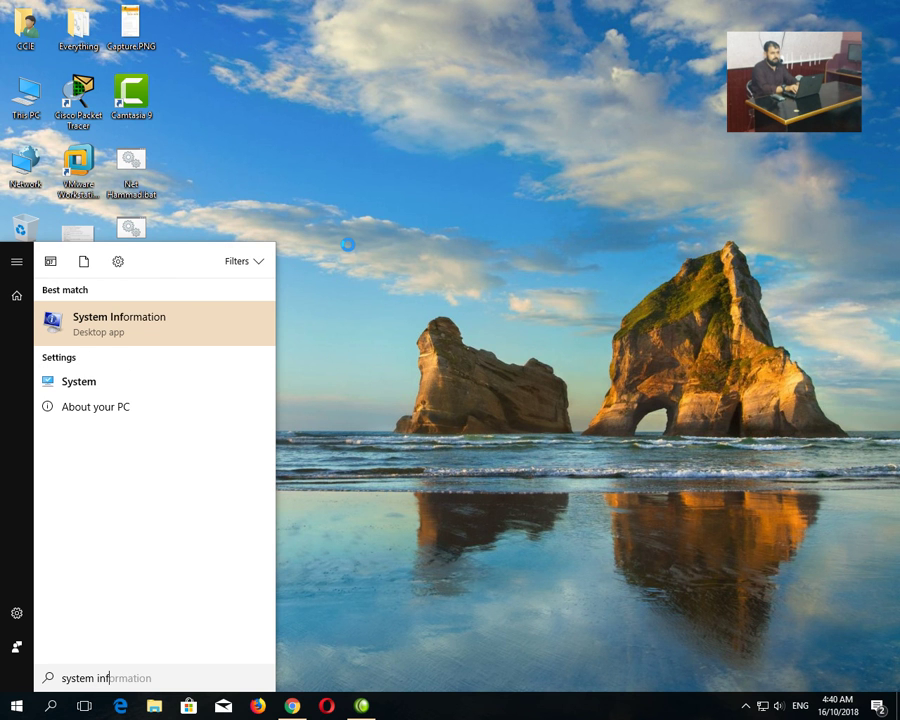
{"action": "left_click", "coordinate": [130, 317]}
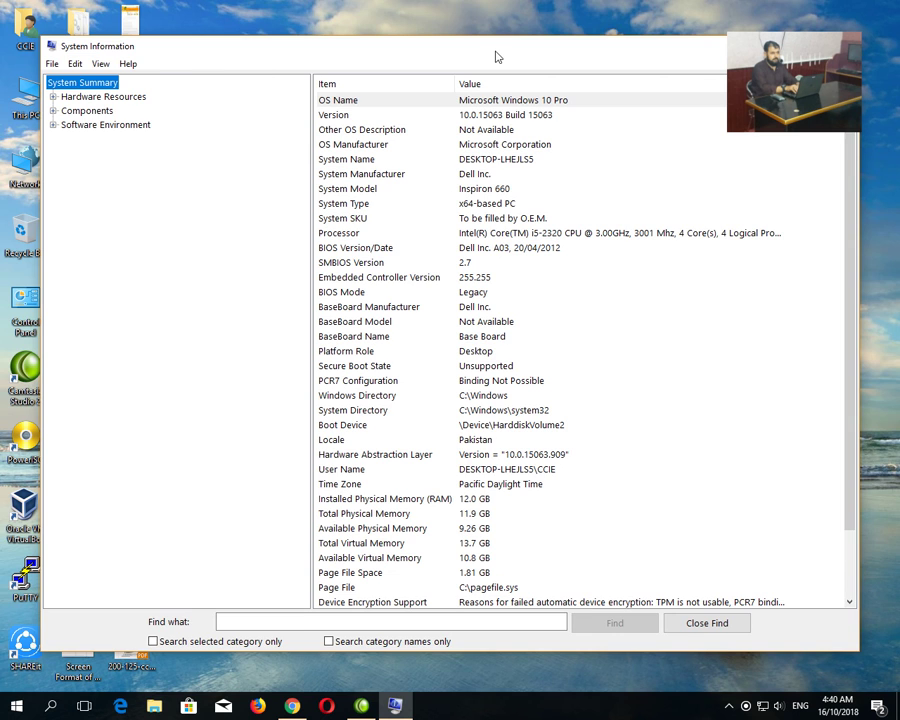
{"action": "double_click", "coordinate": [494, 46]}
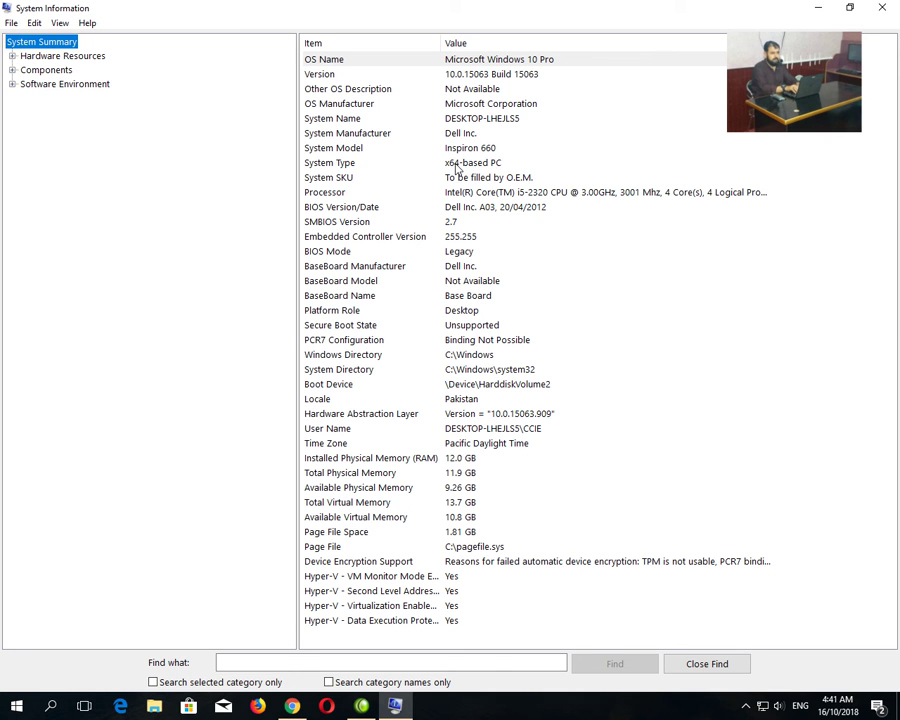
Launch Paint with the mspaint command and handwrite "x64" on the canvas with "x86" below it
{"action": "key", "text": "super+r"}
{"action": "type", "text": "ms"}
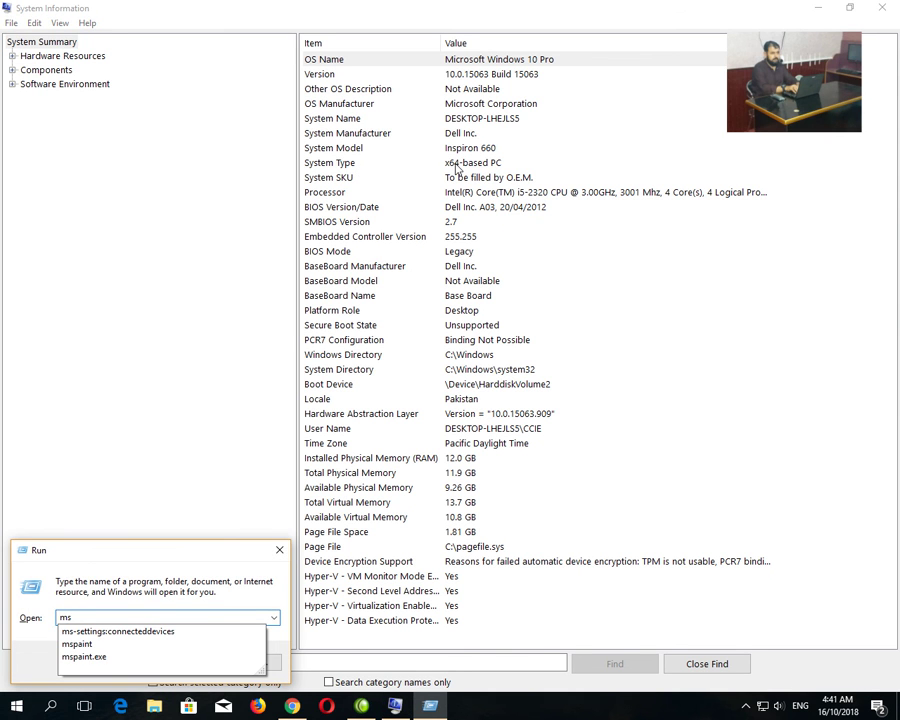
{"action": "type", "text": "paint"}
{"action": "key", "text": "Return"}
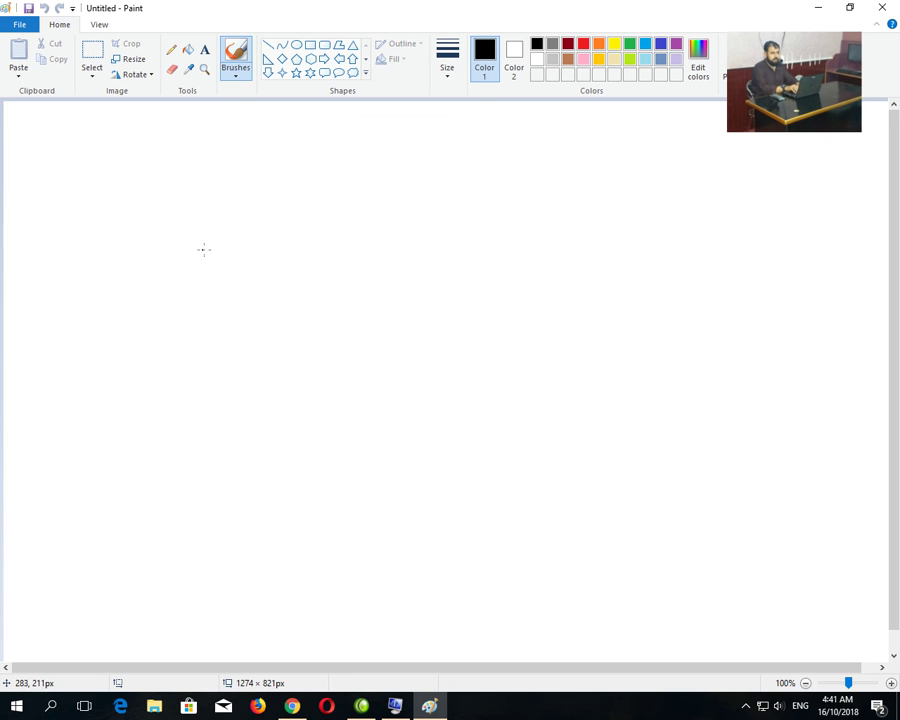
{"action": "left_click_drag", "start_coordinate": [259, 193], "coordinate": [235, 244]}
{"action": "left_click_drag", "start_coordinate": [231, 197], "coordinate": [257, 222]}
{"action": "mouse_move", "coordinate": [298, 178]}
{"action": "left_mouse_down"}
{"action": "mouse_move", "coordinate": [296, 230]}
{"action": "mouse_move", "coordinate": [300, 215]}
{"action": "mouse_move", "coordinate": [368, 206]}
{"action": "mouse_move", "coordinate": [369, 244]}
{"action": "left_mouse_up"}
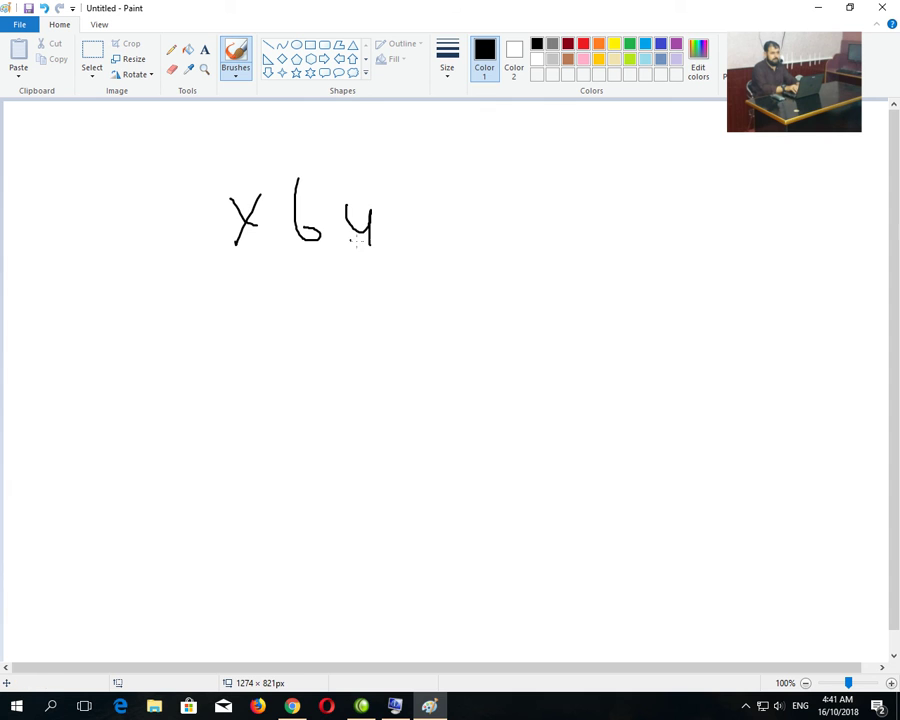
{"action": "mouse_move", "coordinate": [264, 306]}
{"action": "left_mouse_down"}
{"action": "mouse_move", "coordinate": [247, 352]}
{"action": "mouse_move", "coordinate": [256, 330]}
{"action": "mouse_move", "coordinate": [281, 356]}
{"action": "left_mouse_up"}
{"action": "mouse_move", "coordinate": [344, 332]}
{"action": "left_mouse_down"}
{"action": "mouse_move", "coordinate": [327, 339]}
{"action": "mouse_move", "coordinate": [398, 352]}
{"action": "mouse_move", "coordinate": [387, 343]}
{"action": "left_mouse_up"}
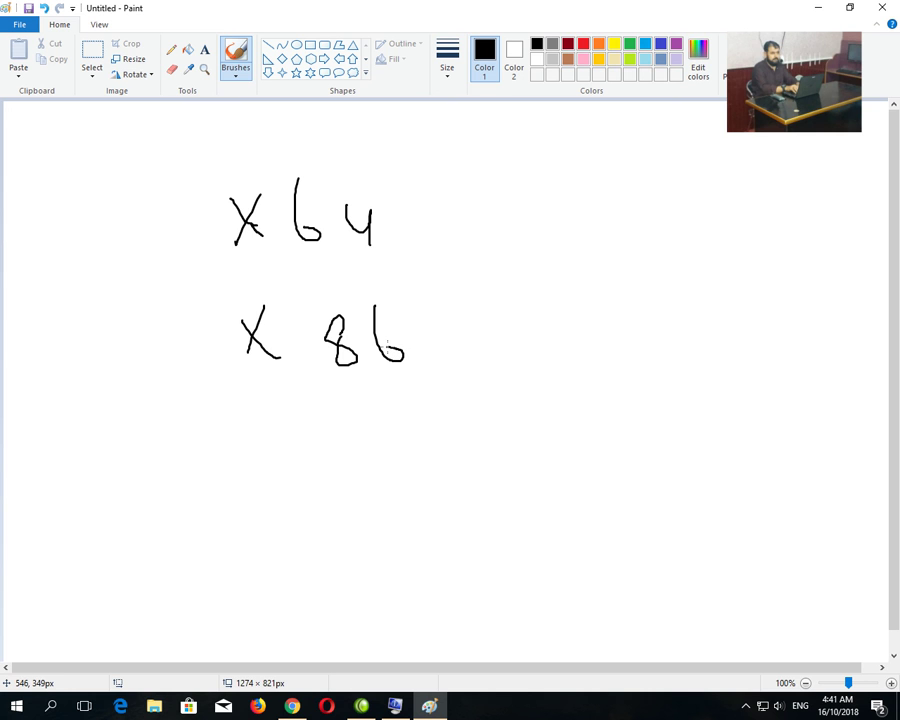
Handwrite "32bit" beside x86 and "64bit." beside x64 on the Paint canvas
{"action": "mouse_move", "coordinate": [512, 300]}
{"action": "left_mouse_down"}
{"action": "mouse_move", "coordinate": [540, 318]}
{"action": "mouse_move", "coordinate": [521, 336]}
{"action": "left_mouse_up"}
{"action": "mouse_move", "coordinate": [564, 293]}
{"action": "left_mouse_down"}
{"action": "mouse_move", "coordinate": [579, 335]}
{"action": "mouse_move", "coordinate": [595, 340]}
{"action": "left_mouse_up"}
{"action": "mouse_move", "coordinate": [603, 287]}
{"action": "left_mouse_down"}
{"action": "mouse_move", "coordinate": [615, 339]}
{"action": "mouse_move", "coordinate": [641, 330]}
{"action": "left_mouse_up"}
{"action": "left_click_drag", "start_coordinate": [653, 286], "coordinate": [660, 334]}
{"action": "left_click_drag", "start_coordinate": [647, 308], "coordinate": [662, 306]}
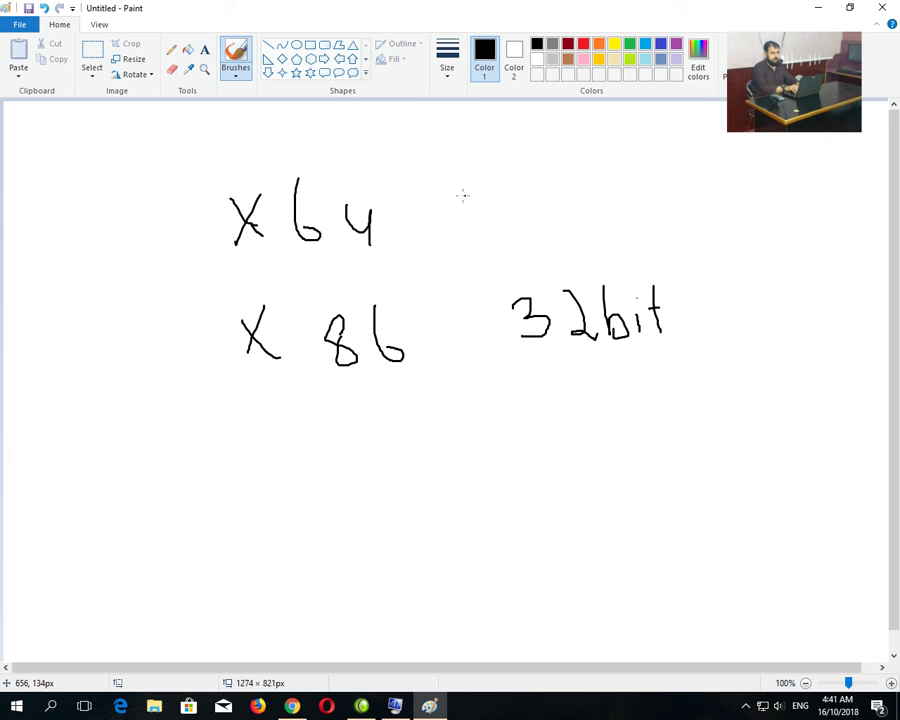
{"action": "mouse_move", "coordinate": [501, 161]}
{"action": "left_mouse_down"}
{"action": "mouse_move", "coordinate": [505, 196]}
{"action": "mouse_move", "coordinate": [506, 186]}
{"action": "mouse_move", "coordinate": [545, 170]}
{"action": "mouse_move", "coordinate": [545, 195]}
{"action": "left_mouse_up"}
{"action": "mouse_move", "coordinate": [577, 160]}
{"action": "left_mouse_down"}
{"action": "mouse_move", "coordinate": [577, 186]}
{"action": "mouse_move", "coordinate": [600, 178]}
{"action": "left_mouse_up"}
{"action": "left_click", "coordinate": [604, 149]}
{"action": "left_click_drag", "start_coordinate": [626, 140], "coordinate": [629, 173]}
{"action": "left_click_drag", "start_coordinate": [614, 159], "coordinate": [645, 156]}
{"action": "left_click", "coordinate": [665, 158]}
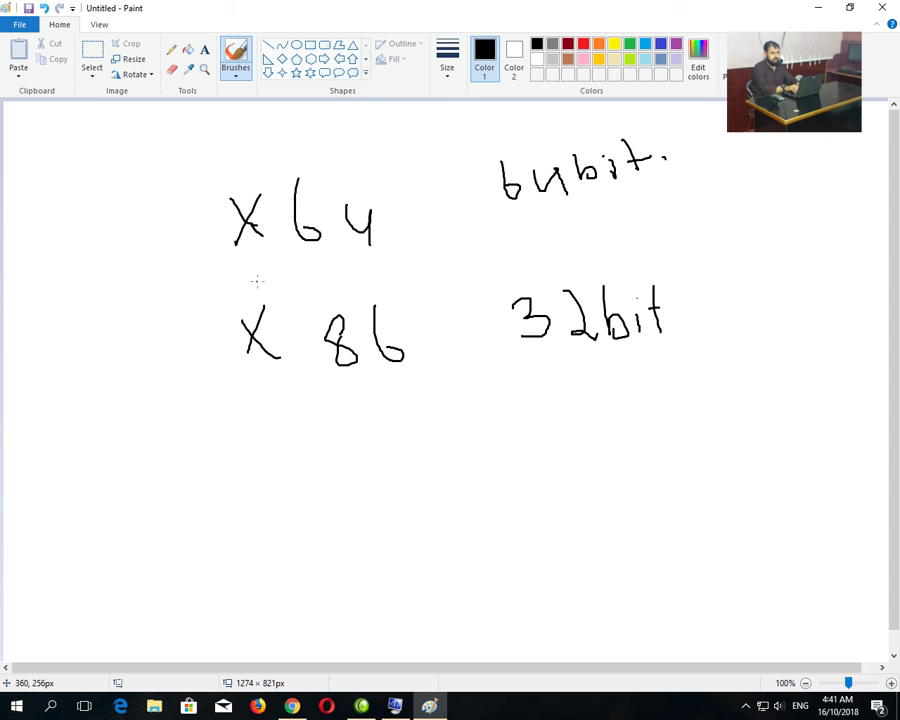
{"action": "mouse_move", "coordinate": [357, 153]}
{"action": "left_mouse_down"}
{"action": "mouse_move", "coordinate": [369, 165]}
{"action": "mouse_move", "coordinate": [422, 145]}
{"action": "left_mouse_up"}
Switch back to System Information, examine the processor and BIOS Version/Date entries, and close the window
{"action": "key", "text": "alt+Tab"}
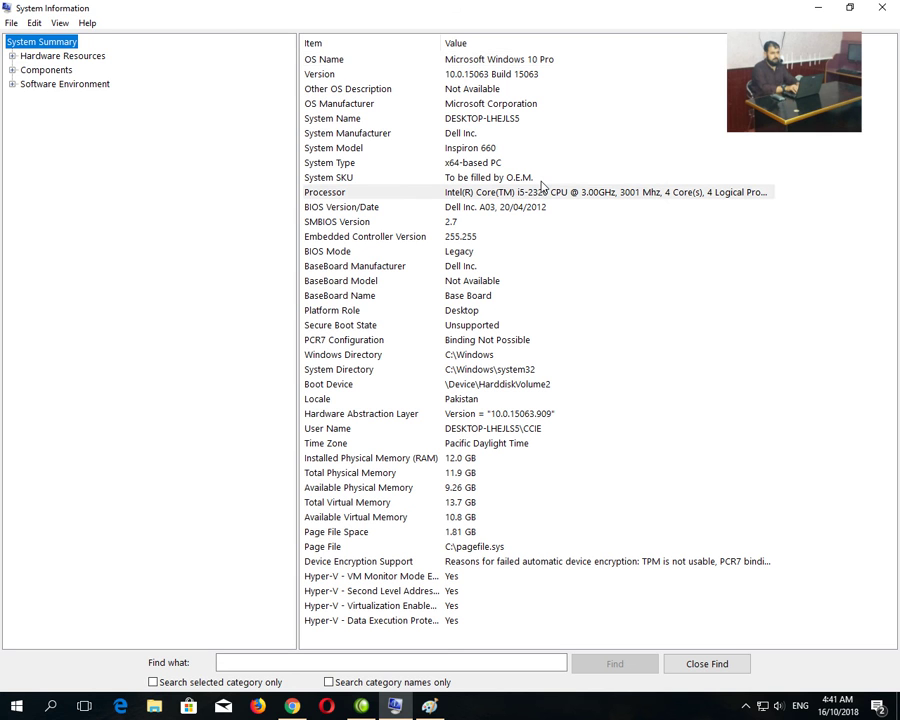
{"action": "left_click", "coordinate": [460, 207]}
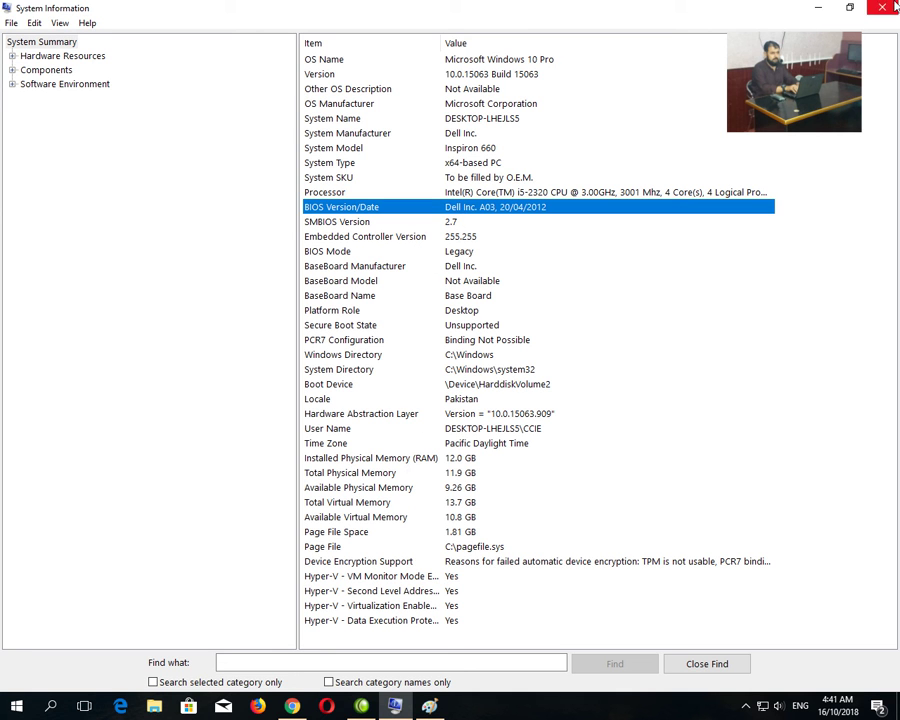
{"action": "key", "text": "alt+F4"}
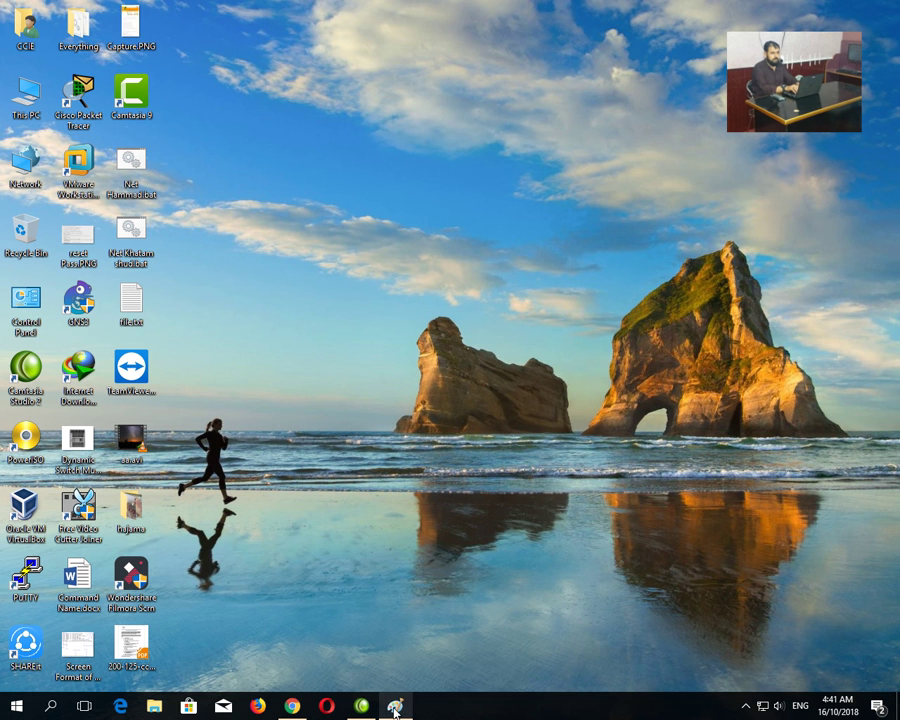
Open This PC, check the used space, free space and capacity in Local Disk (C:) properties, and close both windows
{"action": "mouse_move", "coordinate": [395, 706]}
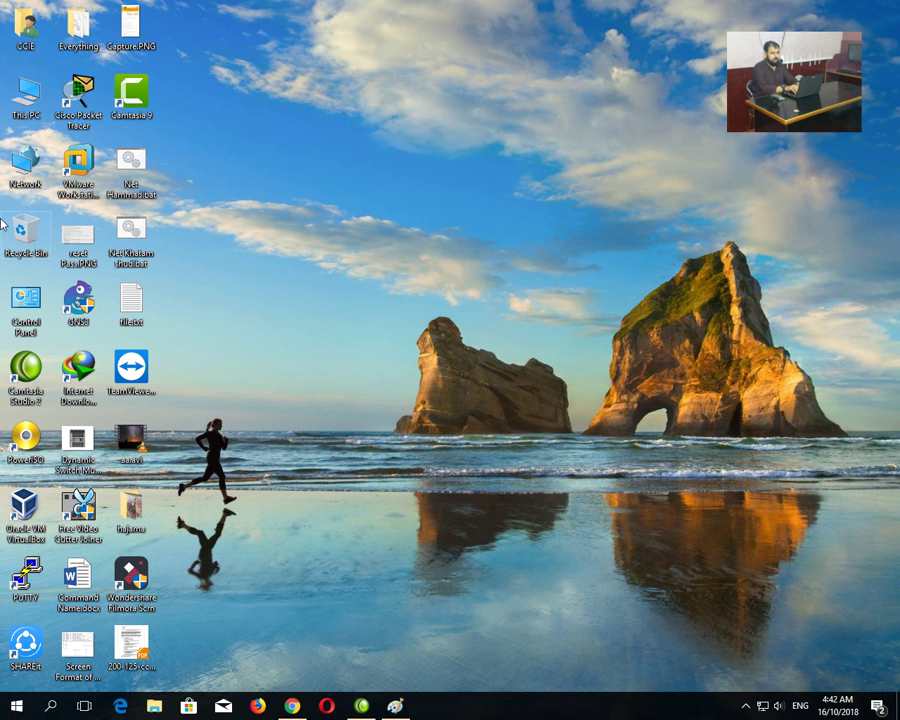
{"action": "double_click", "coordinate": [36, 104]}
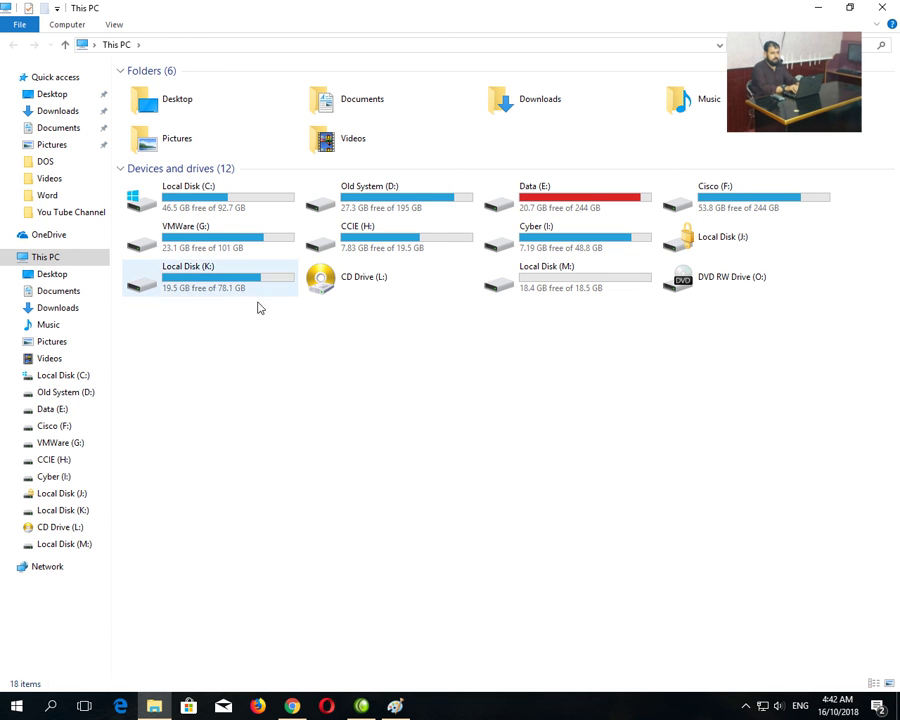
{"action": "right_click", "coordinate": [219, 193]}
{"action": "left_click", "coordinate": [252, 518]}
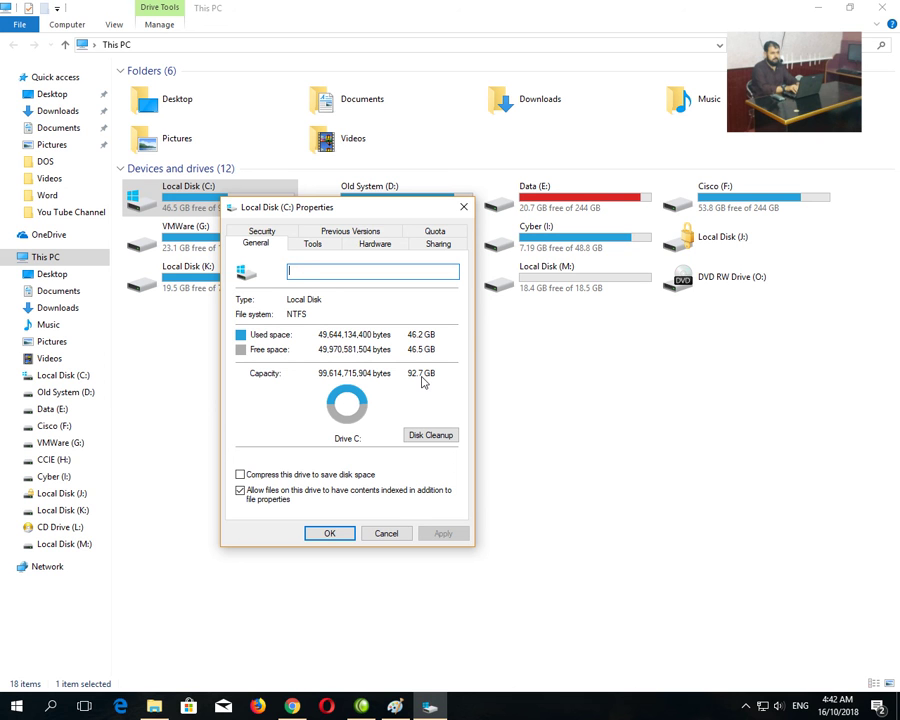
{"action": "left_click", "coordinate": [387, 533]}
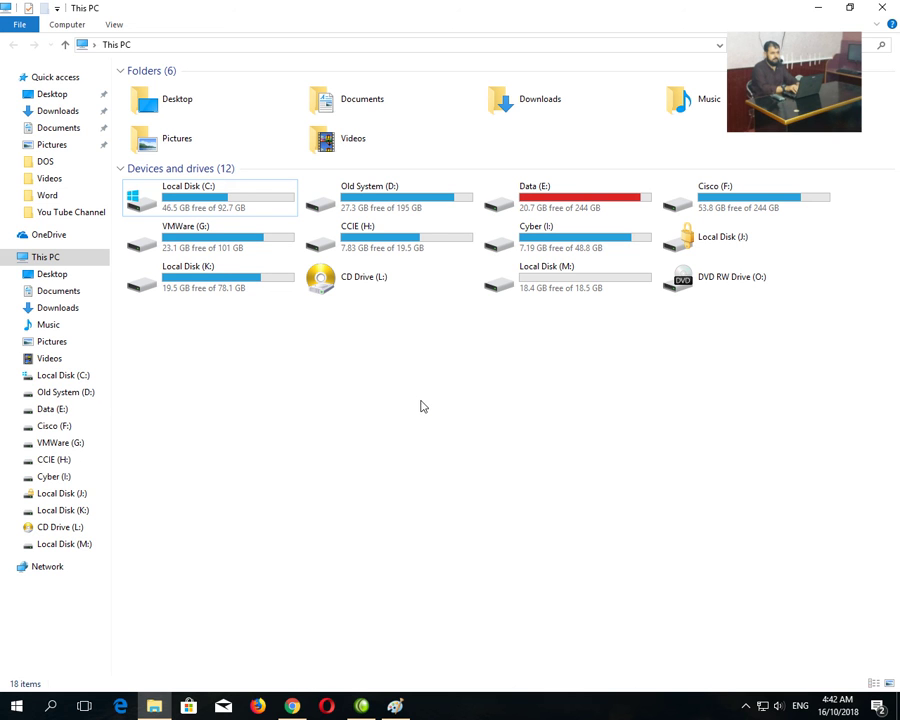
{"action": "left_click", "coordinate": [888, 7]}
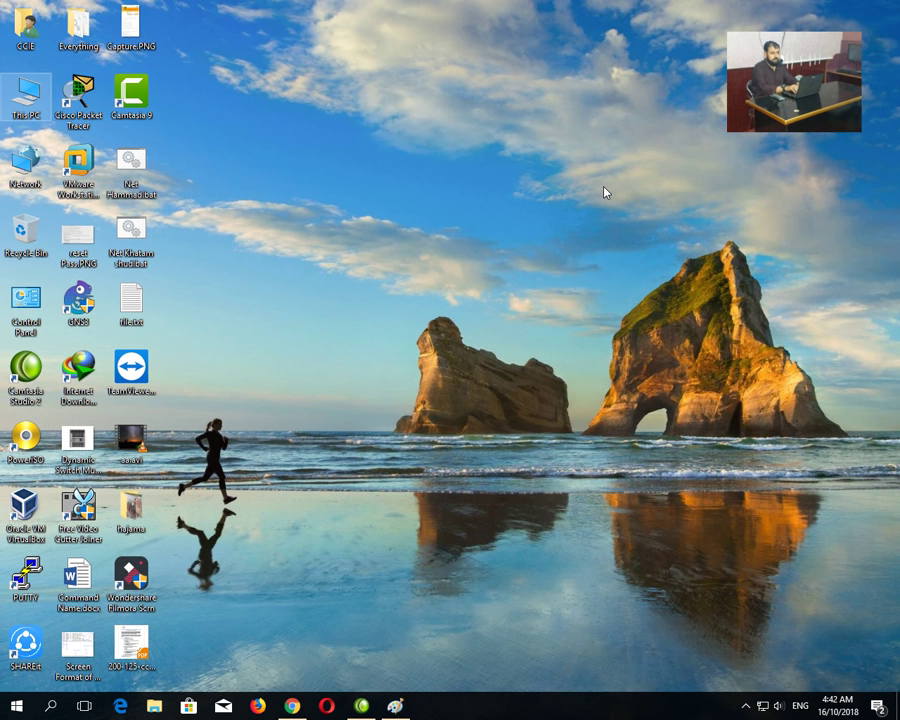